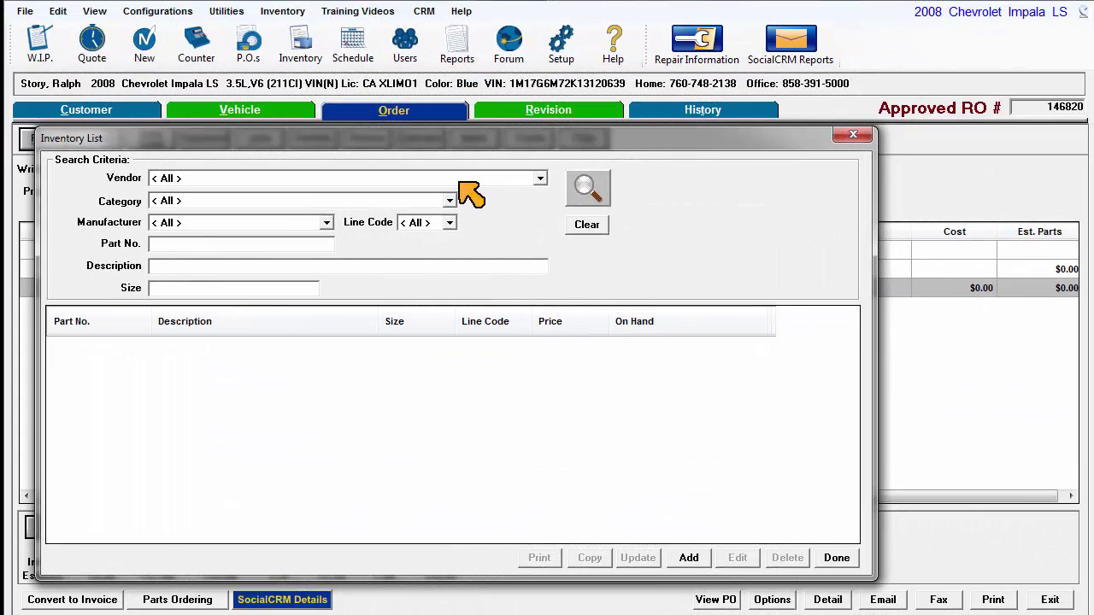
Step: Search the inventory for AC/Heating/Cooling parts from the vendor Rapid Fire Auto Parts (RFAP)
click(461, 179)
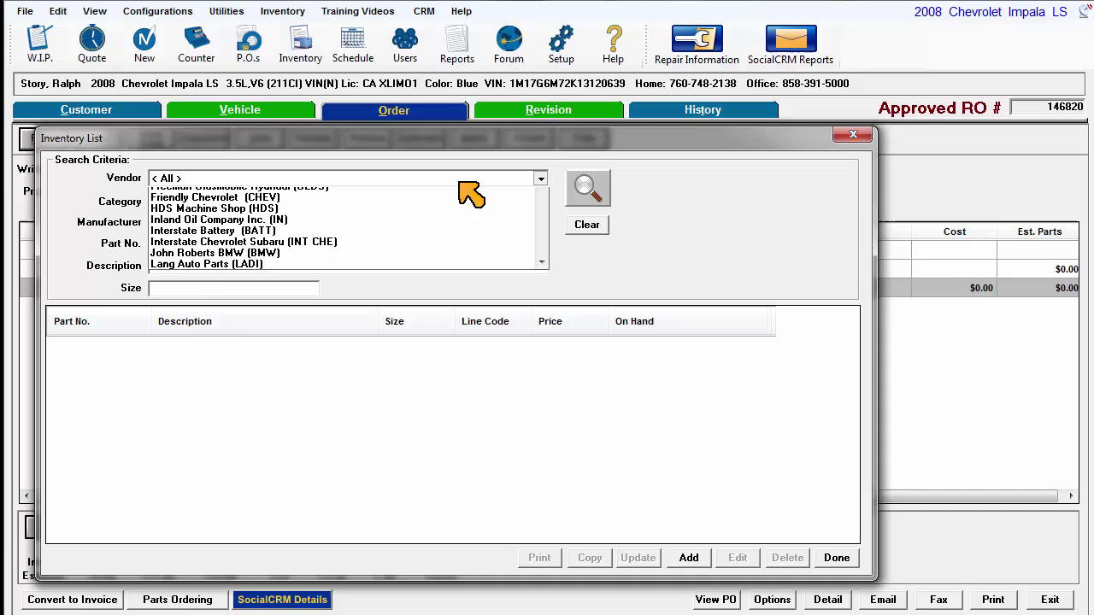
click(462, 180)
key(r)
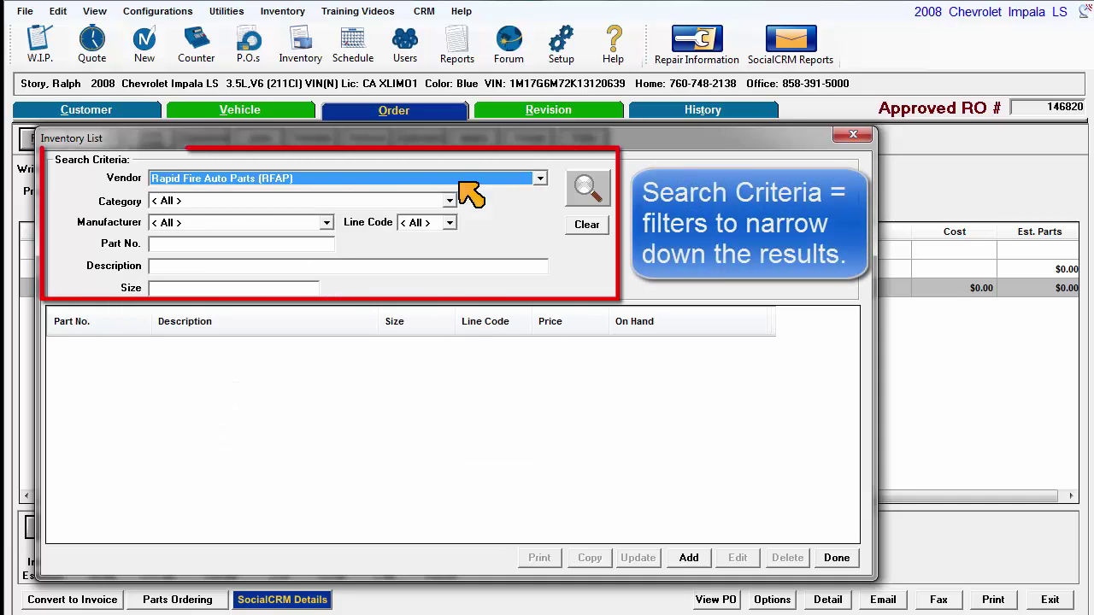
key(Tab)
key(a)
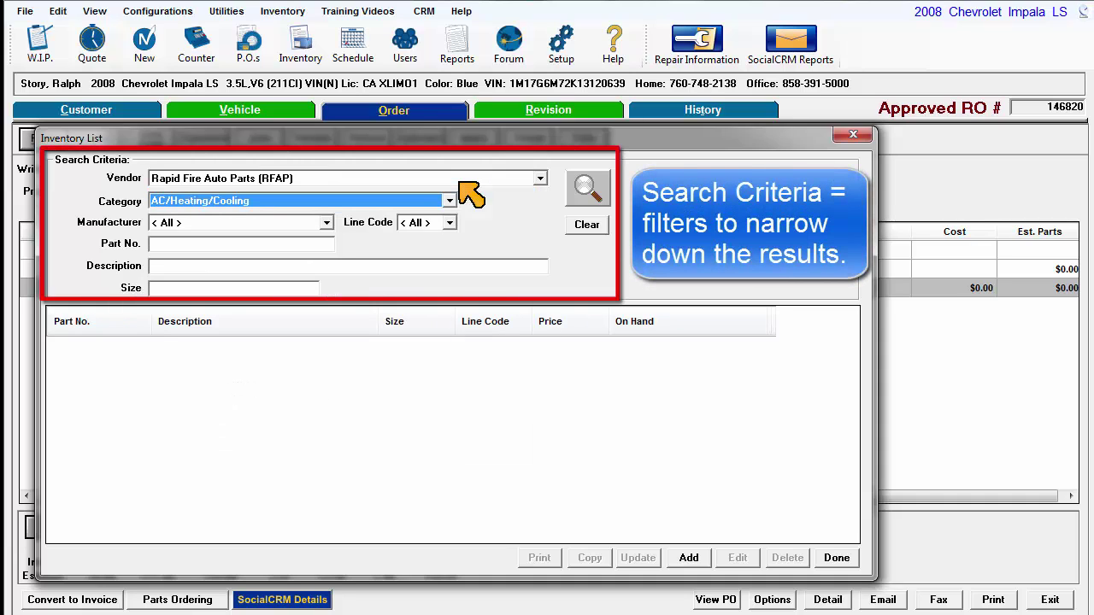
click(587, 190)
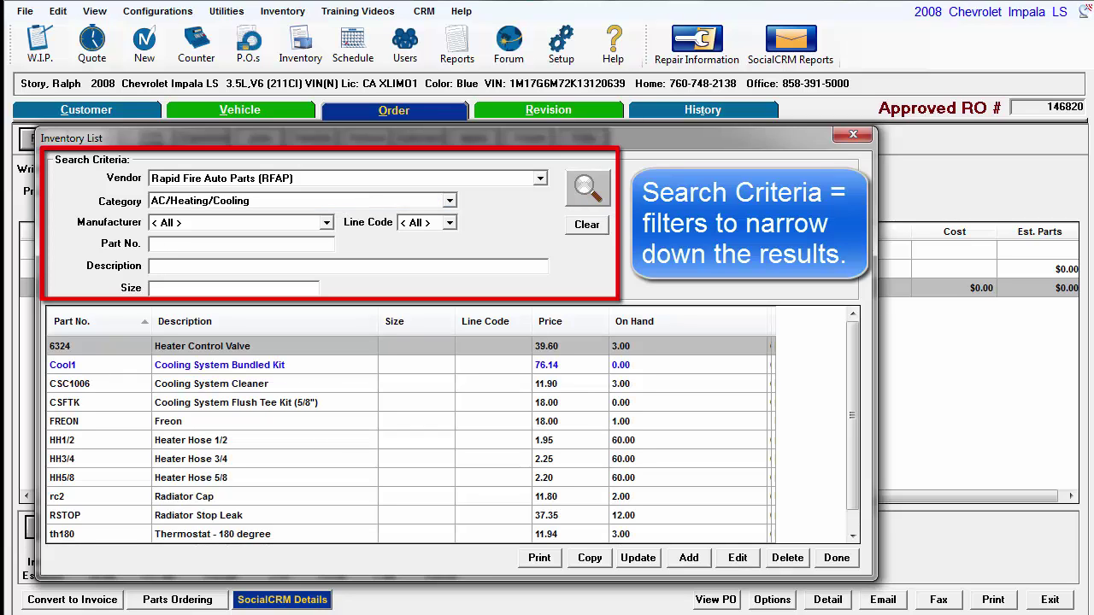
Step: Reset the search criteria and search Rapid Fire Auto Parts (RFAP) inventory for part number af999
click(588, 224)
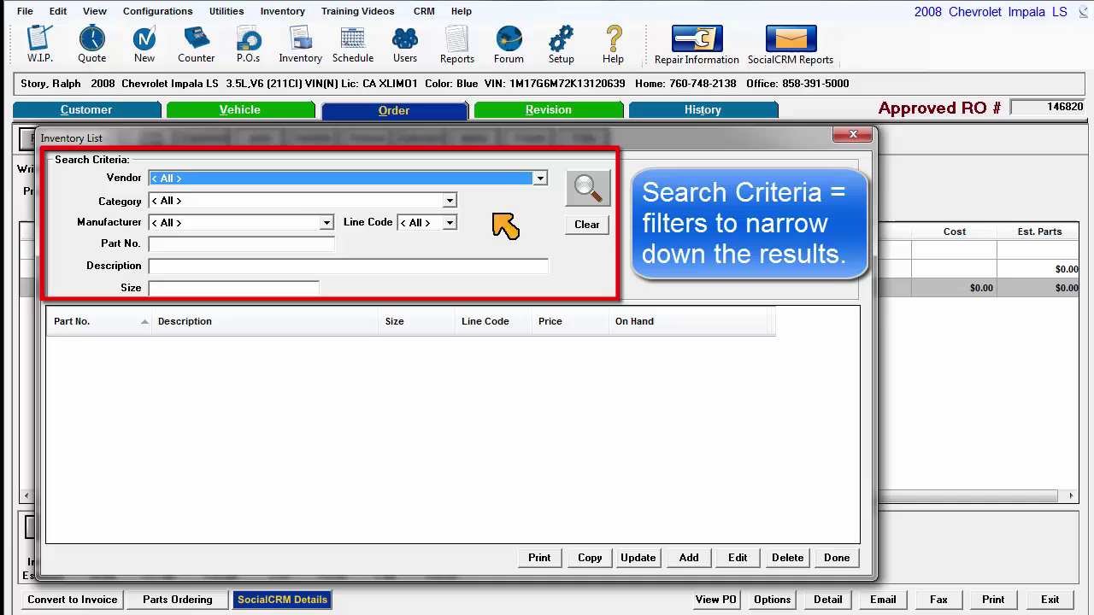
click(227, 243)
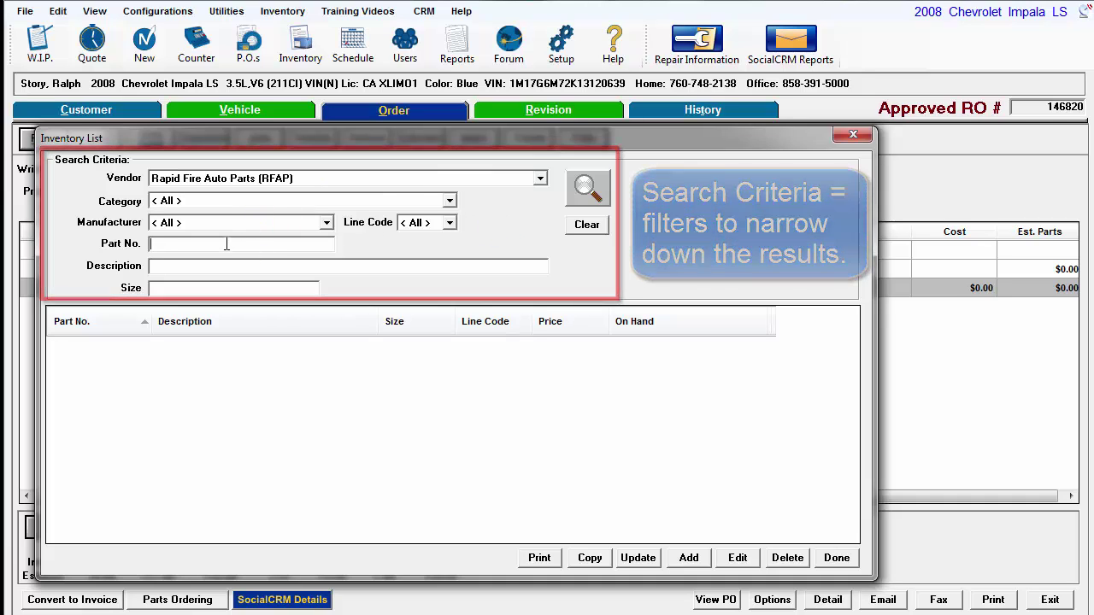
text(af999)
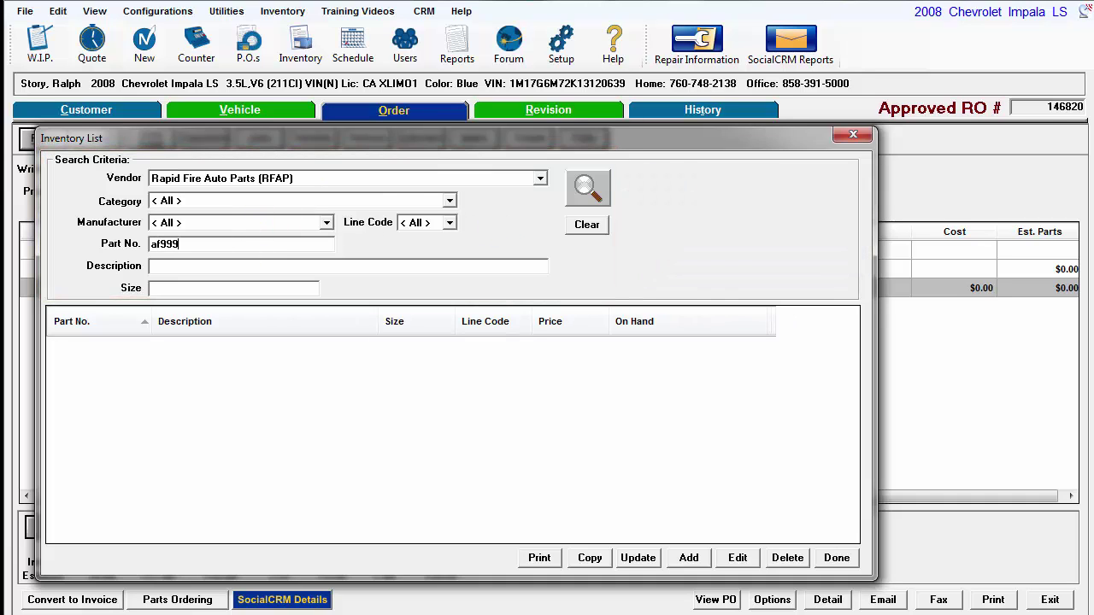
click(582, 197)
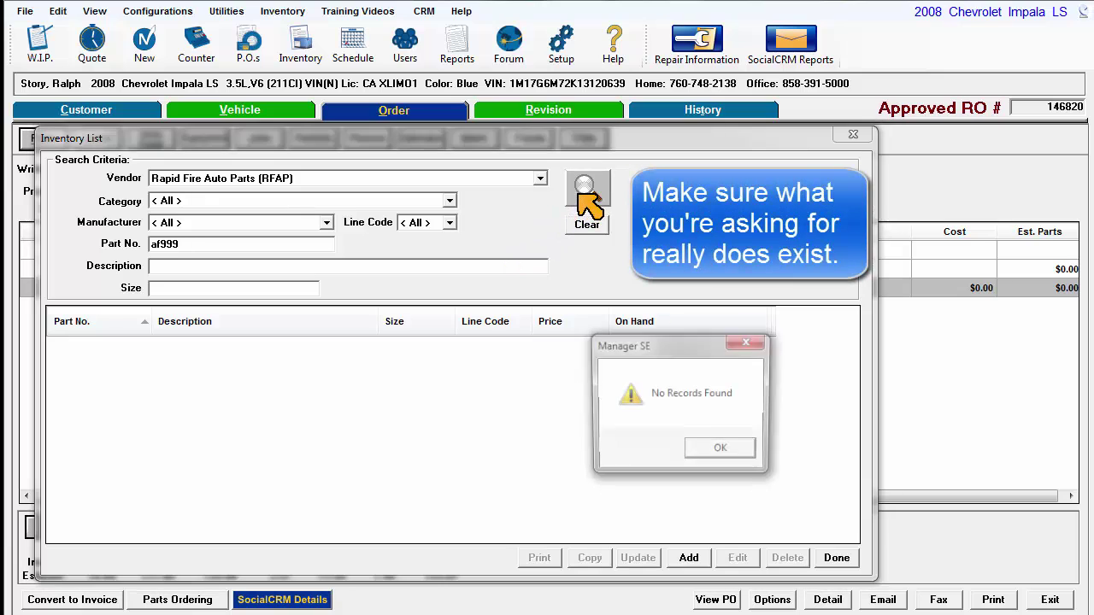
click(715, 451)
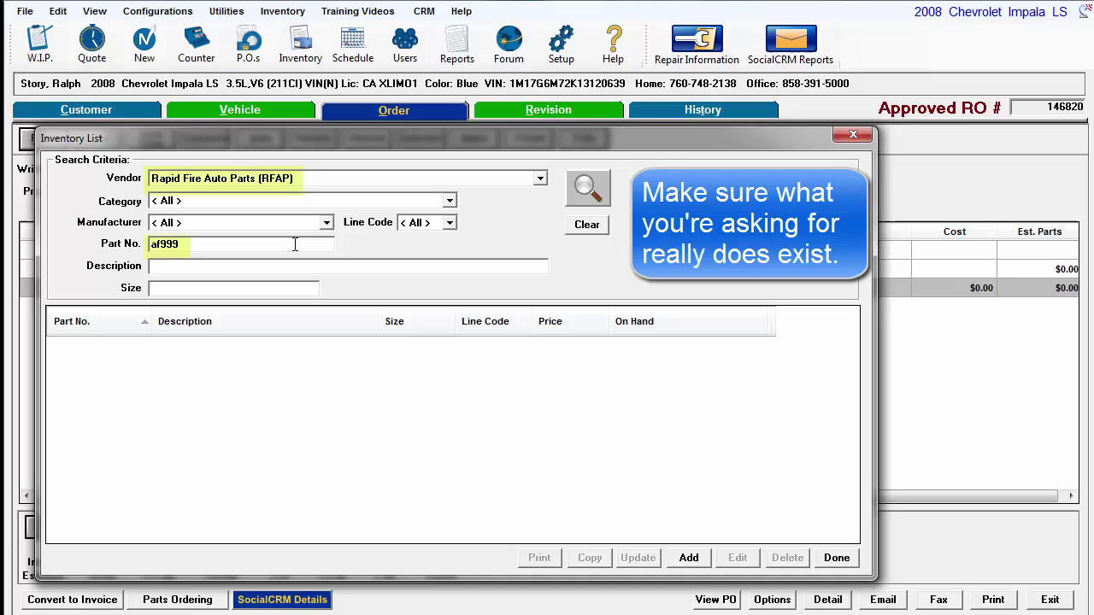
Step: Shorten the part number to af and repeat the search within Rapid Fire Auto Parts (RFAP)
key(BackSpace)
key(BackSpace)
key(BackSpace)
click(590, 190)
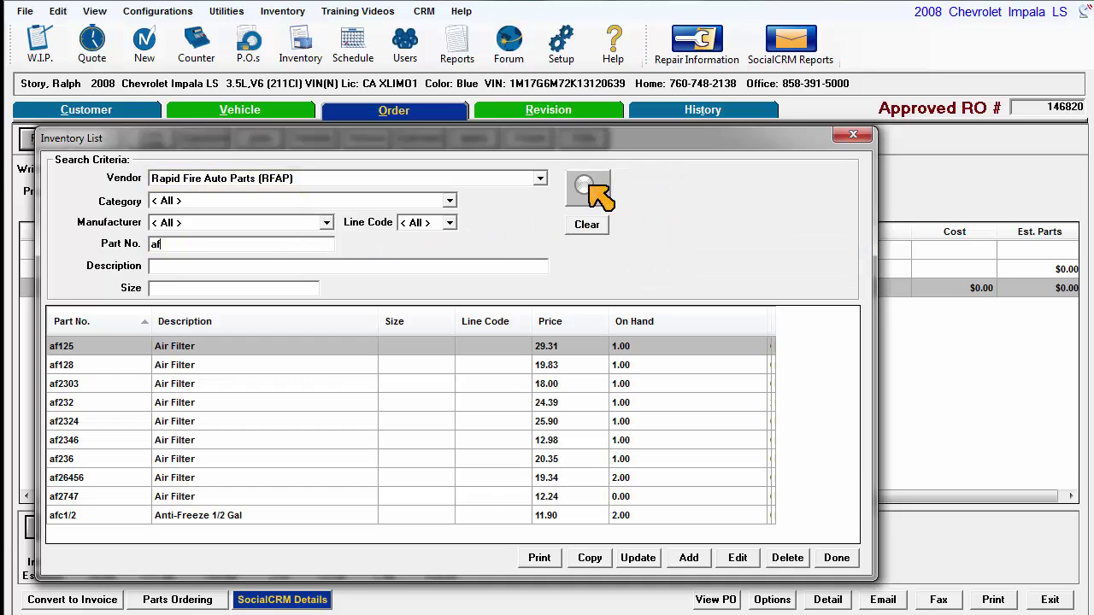
Step: Reset the criteria and search Rapid Fire Auto Parts (RFAP) in the category Filters (Oil, Fuel, Air) for part numbers starting with ph
click(587, 226)
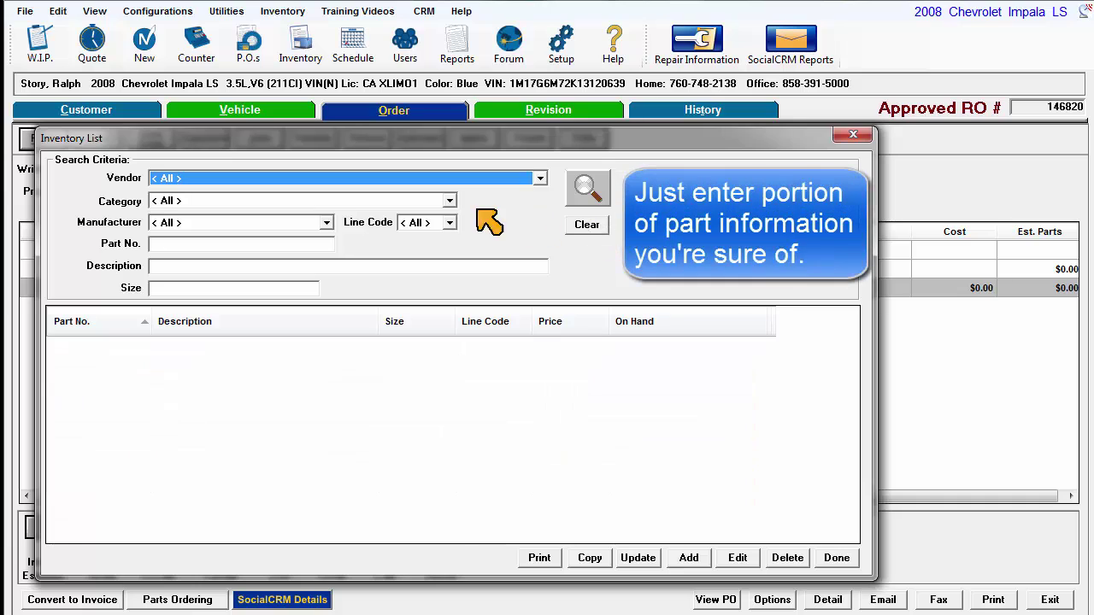
key(r)
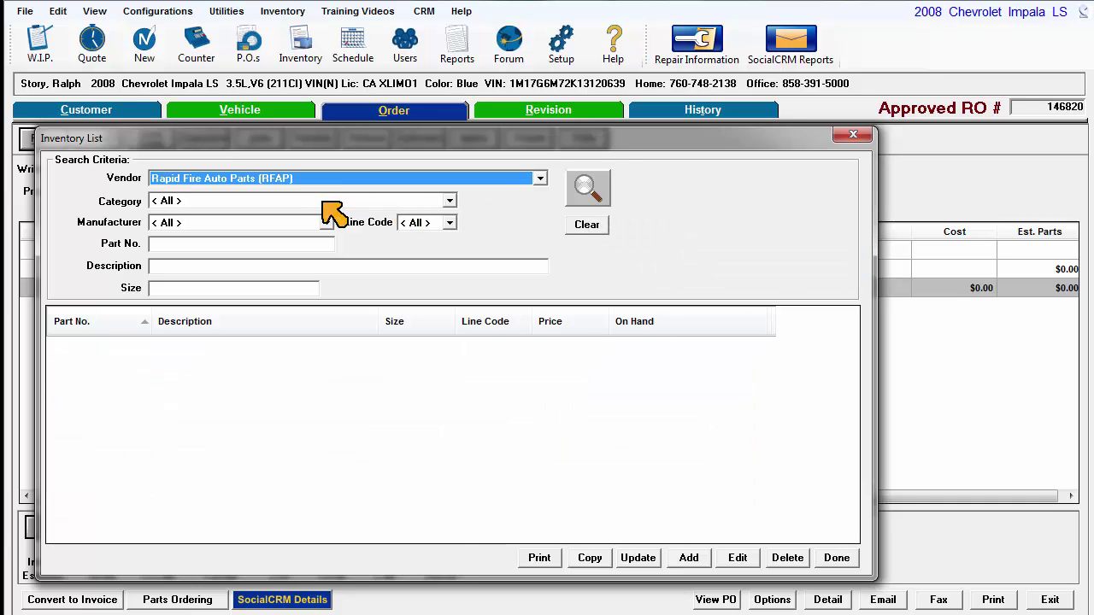
key(Tab)
key(f)
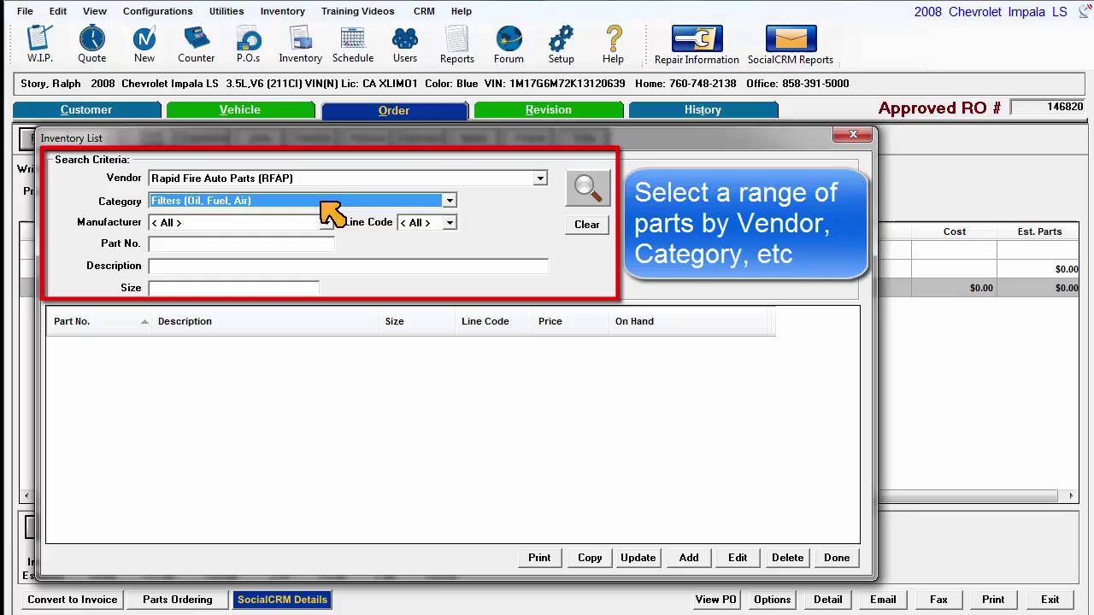
key(Tab)
key(Tab)
key(Tab)
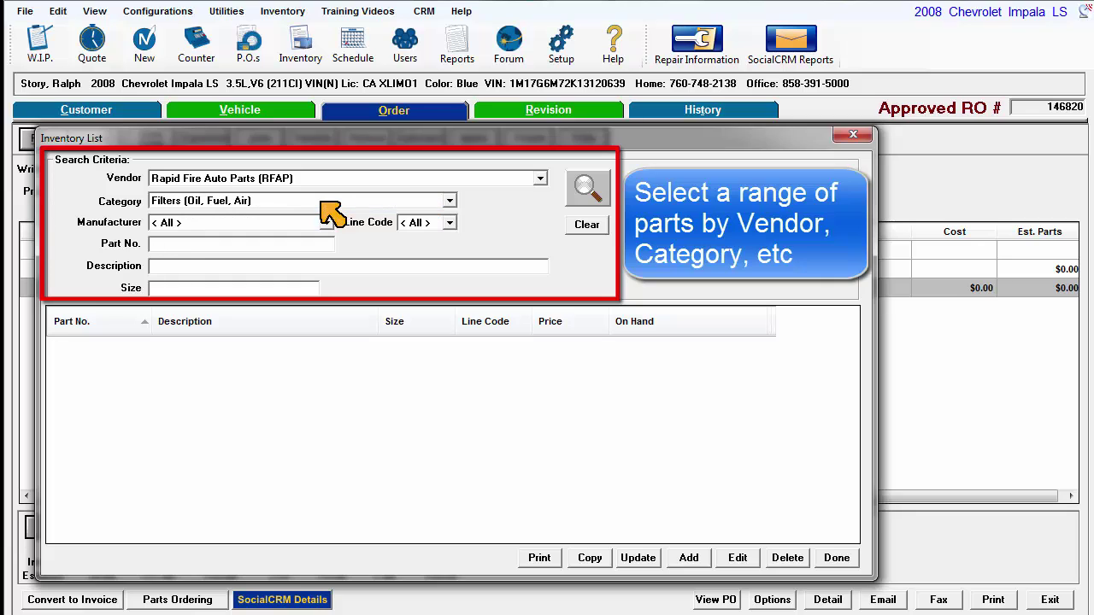
text(ph)
click(584, 187)
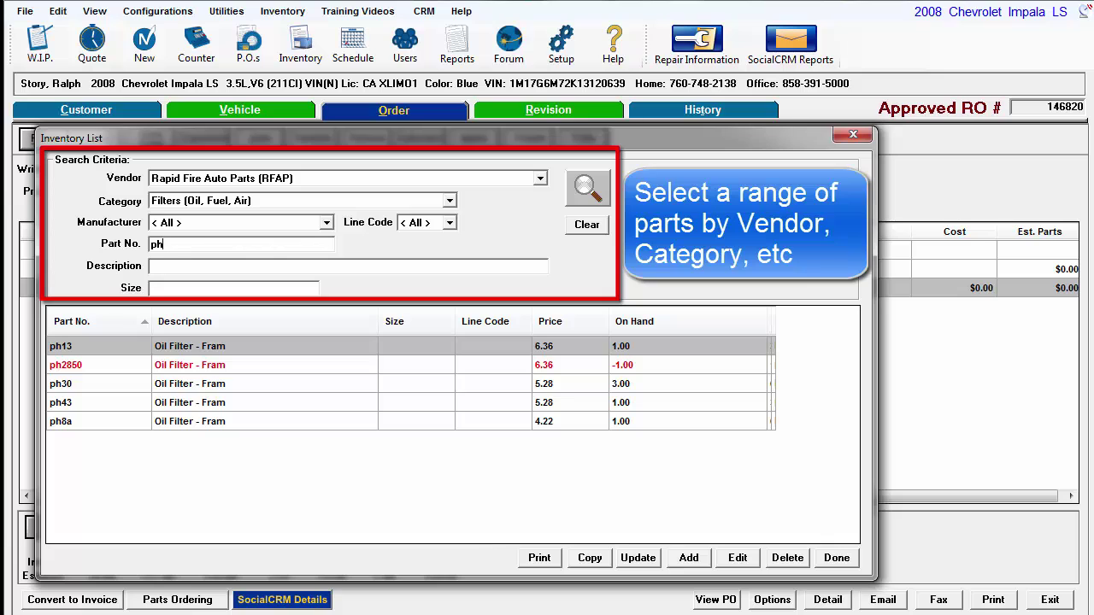
Step: Reset the criteria and search all inventory with the wildcard description %filter
click(584, 226)
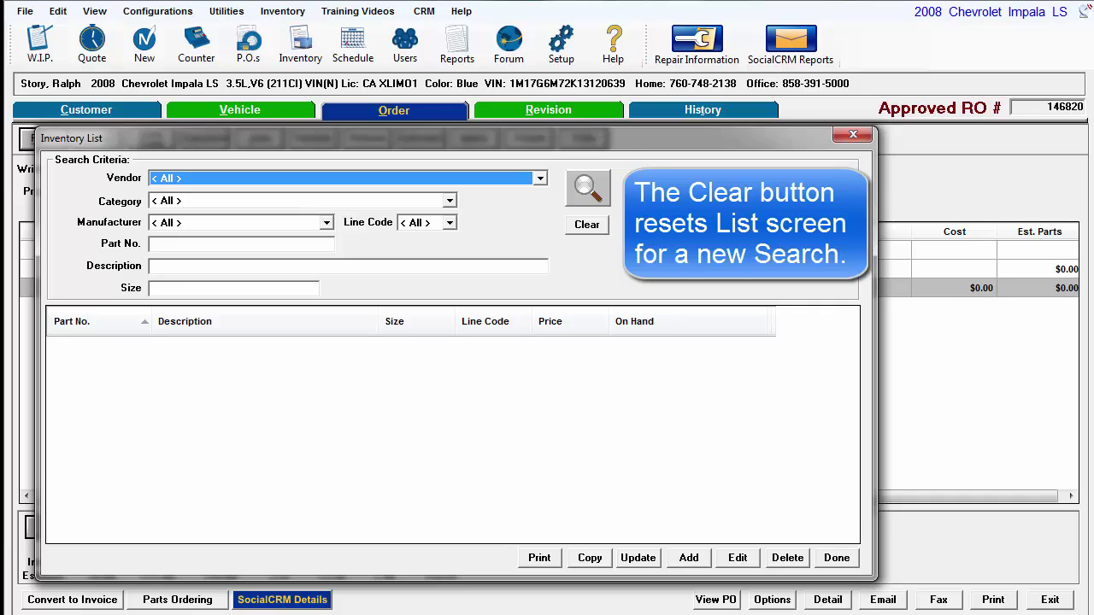
key(Tab)
key(Tab)
key(Tab)
key(Tab)
key(Tab)
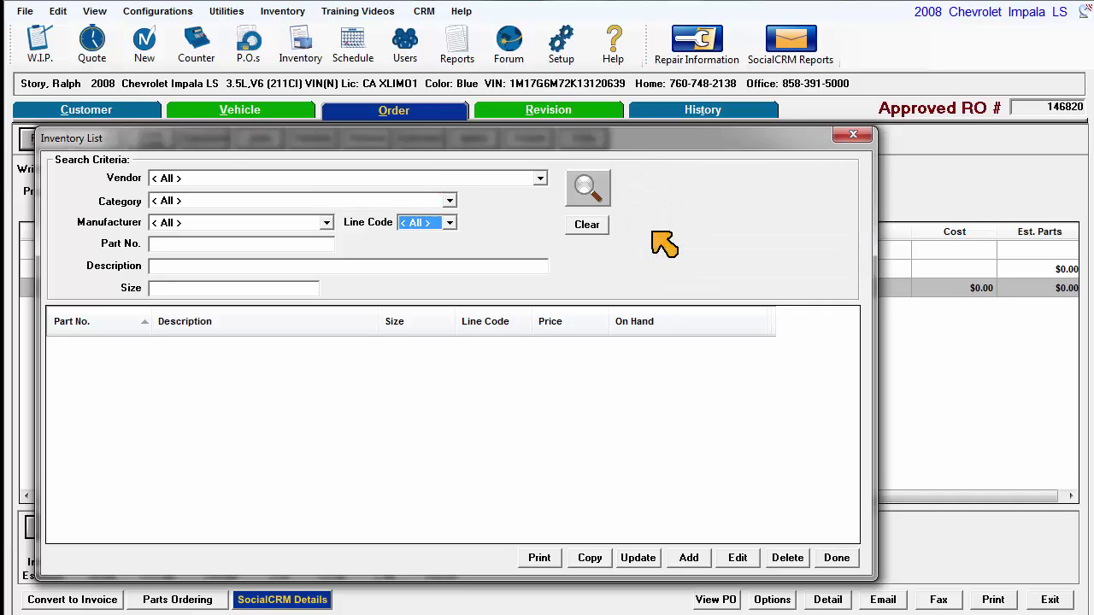
text(%)
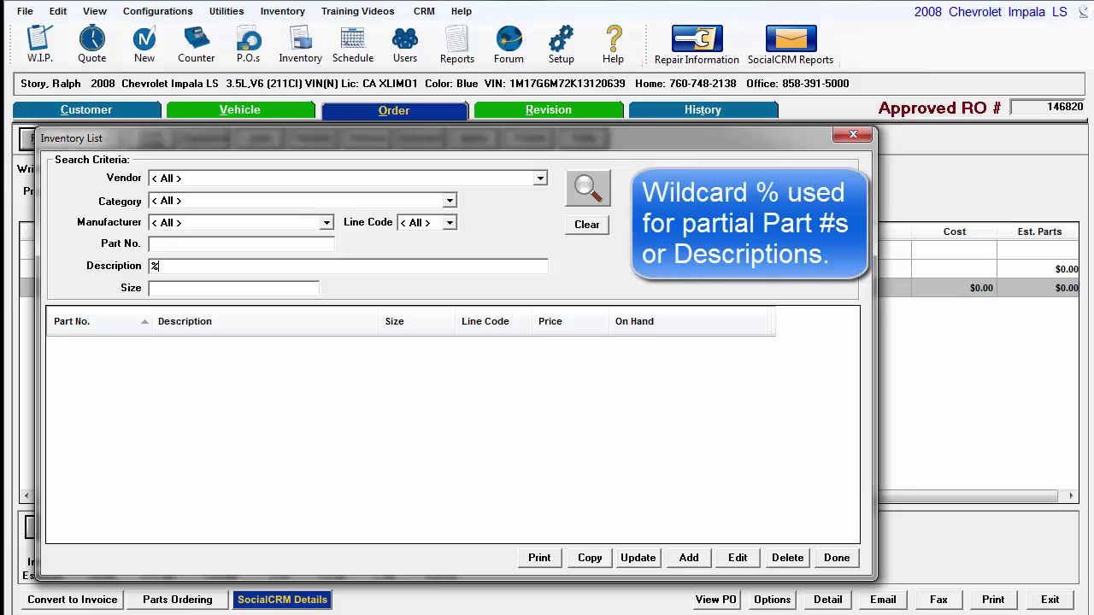
text(filter)
click(587, 188)
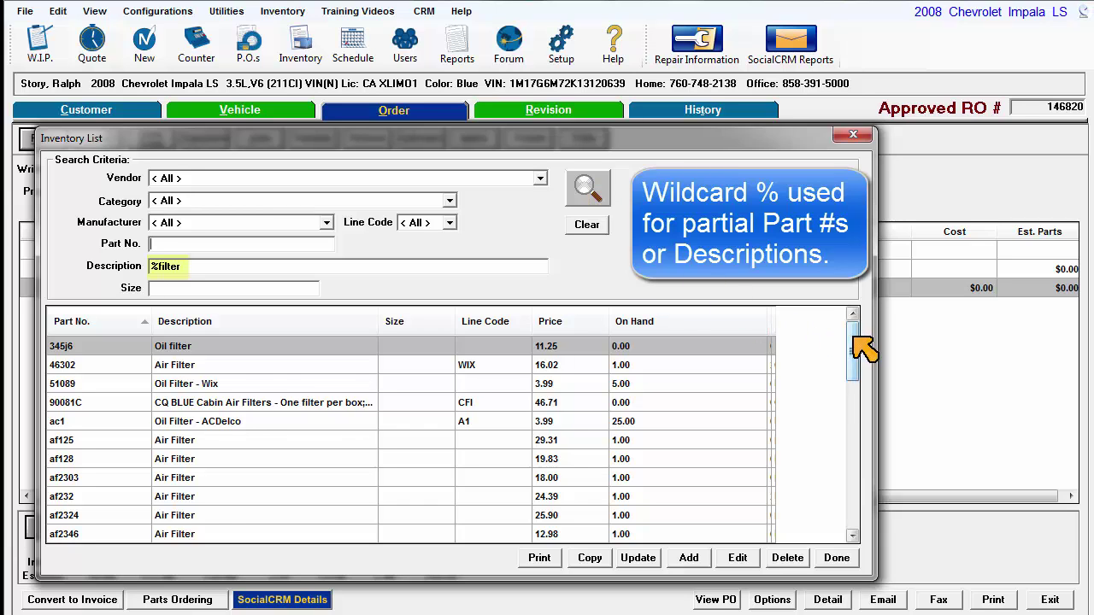
Step: Look through the filter search results and print the list to the screen
drag(860, 349, 852, 327)
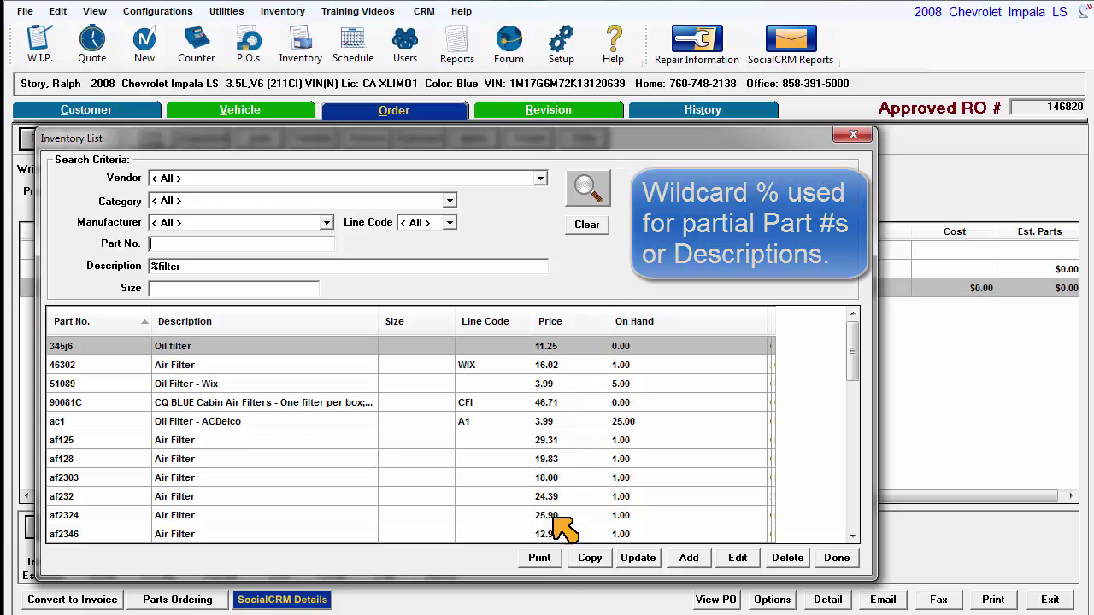
click(551, 556)
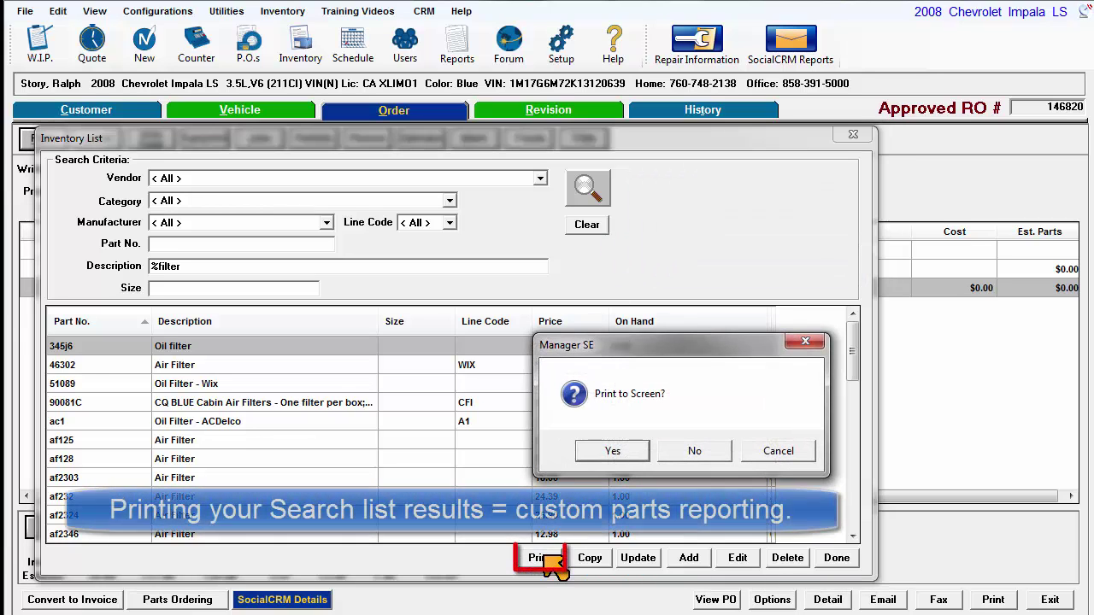
click(612, 451)
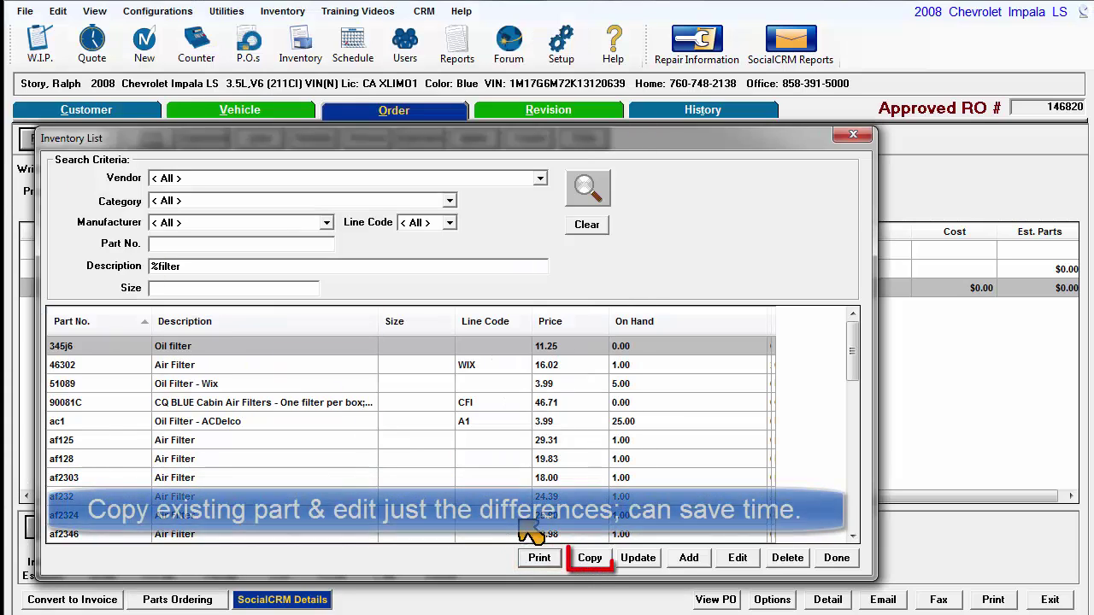
Step: Check the copy prompt for oil filter 345j6 and the bulk update options for the listed parts, cancelling both
click(589, 558)
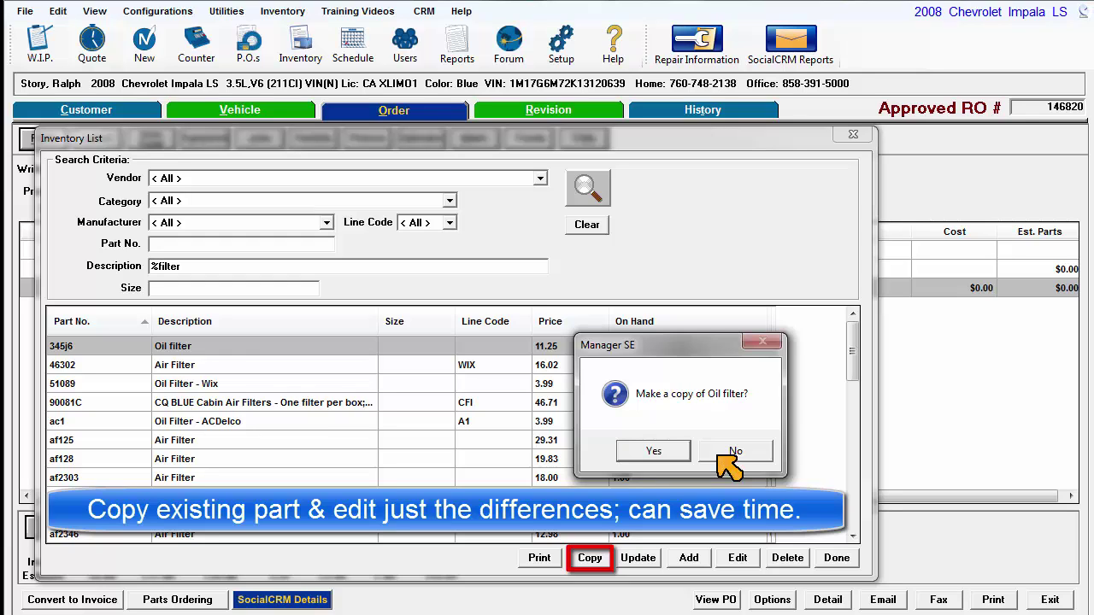
click(730, 465)
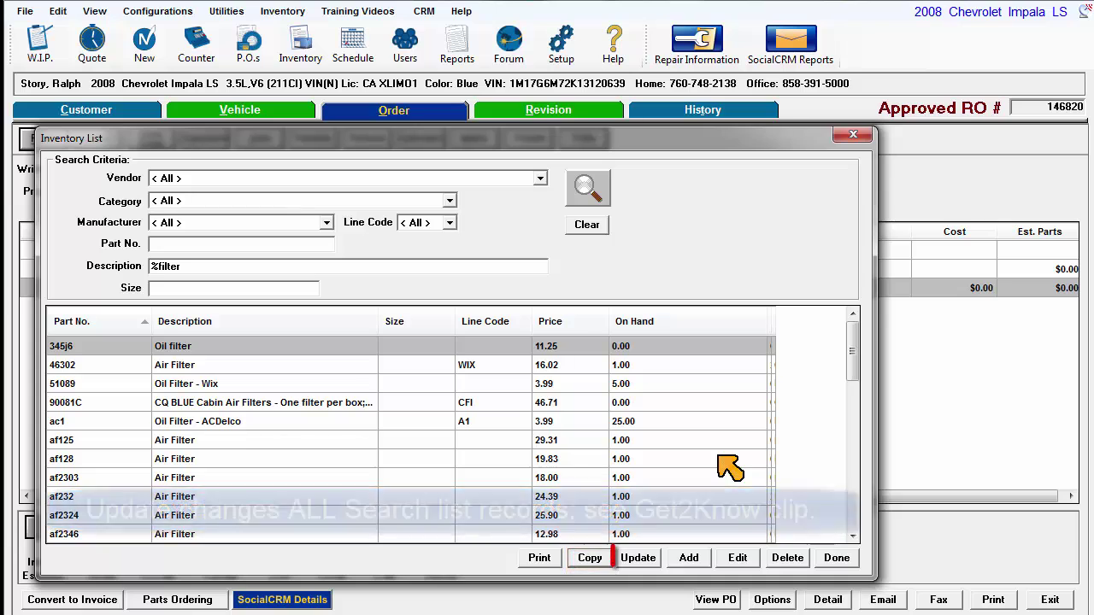
click(639, 559)
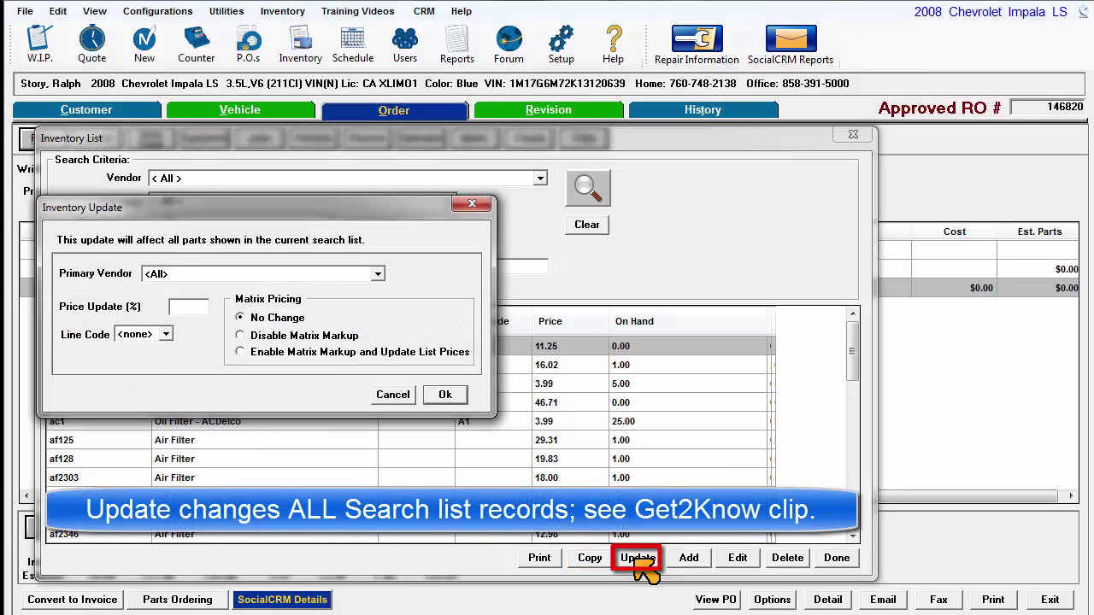
click(378, 273)
click(378, 273)
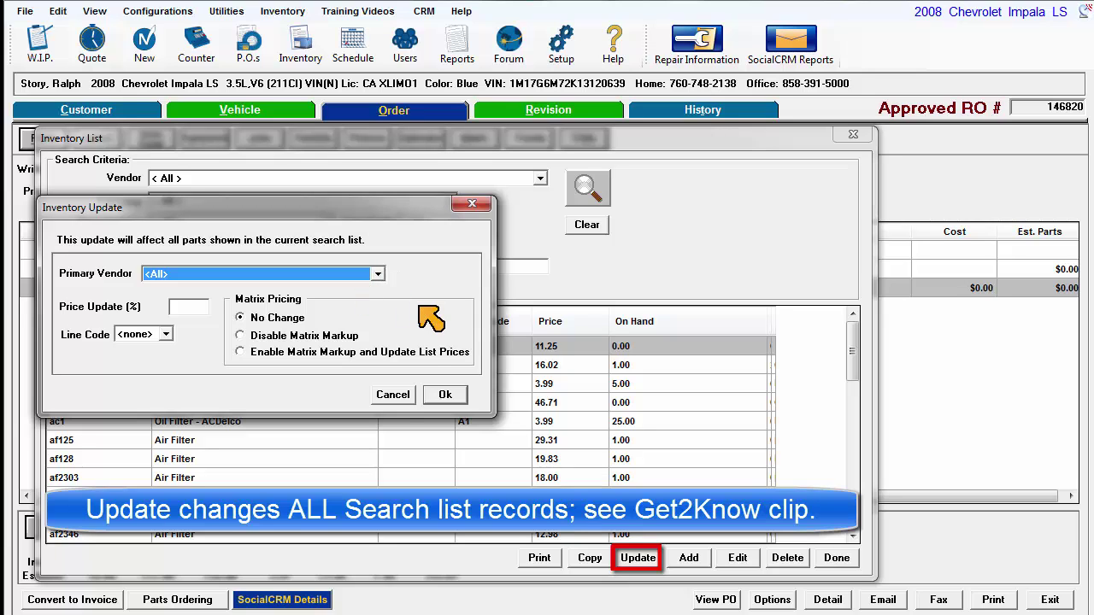
click(393, 393)
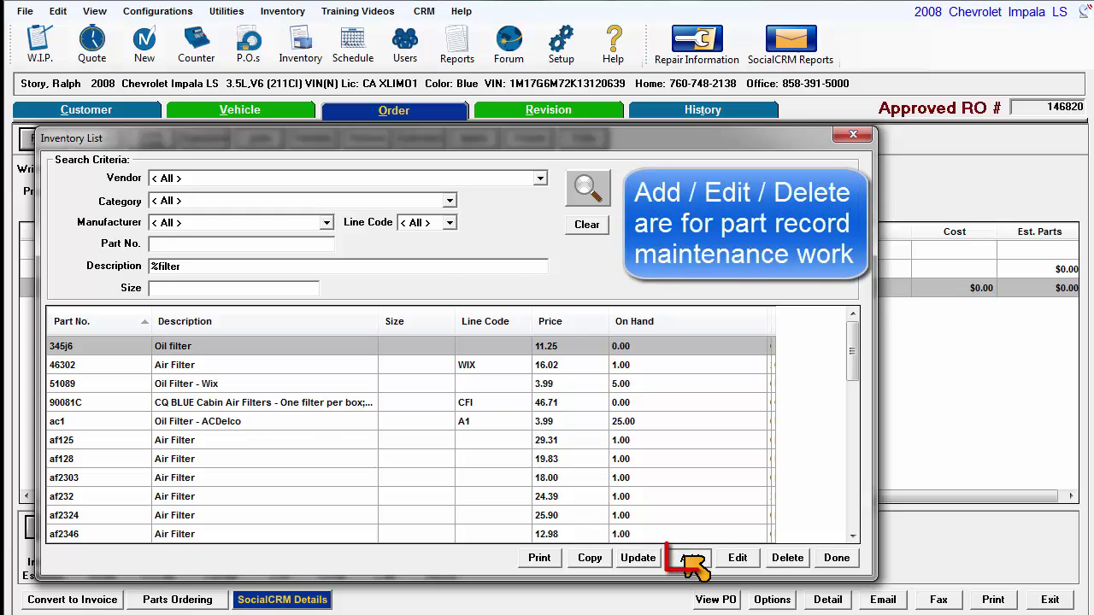
click(688, 557)
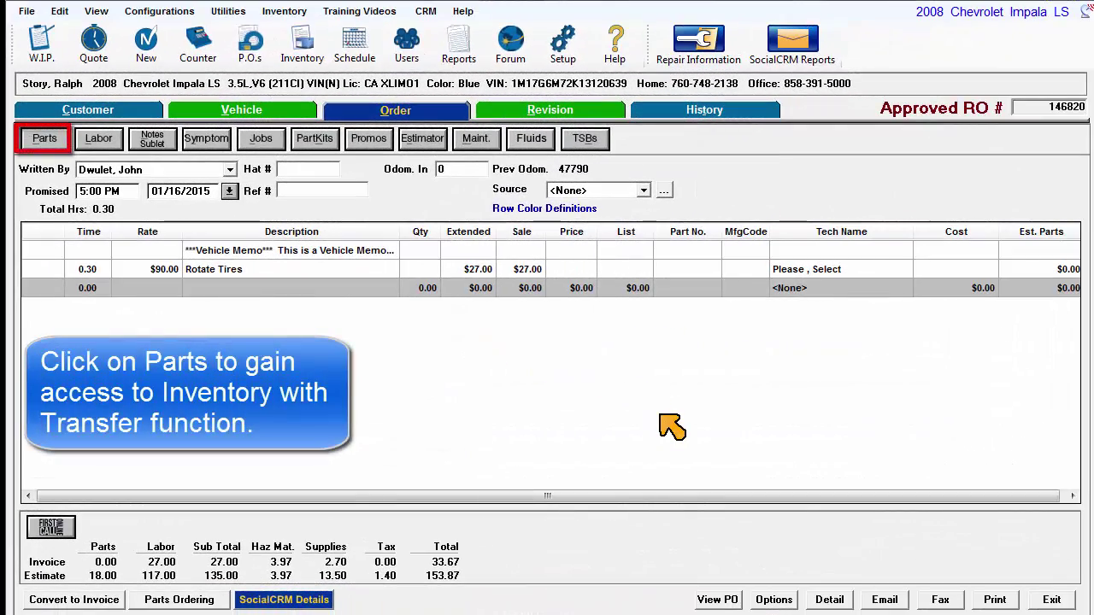
Step: Open the inventory list from a new parts entry on the repair order and list all inventory parts
click(49, 141)
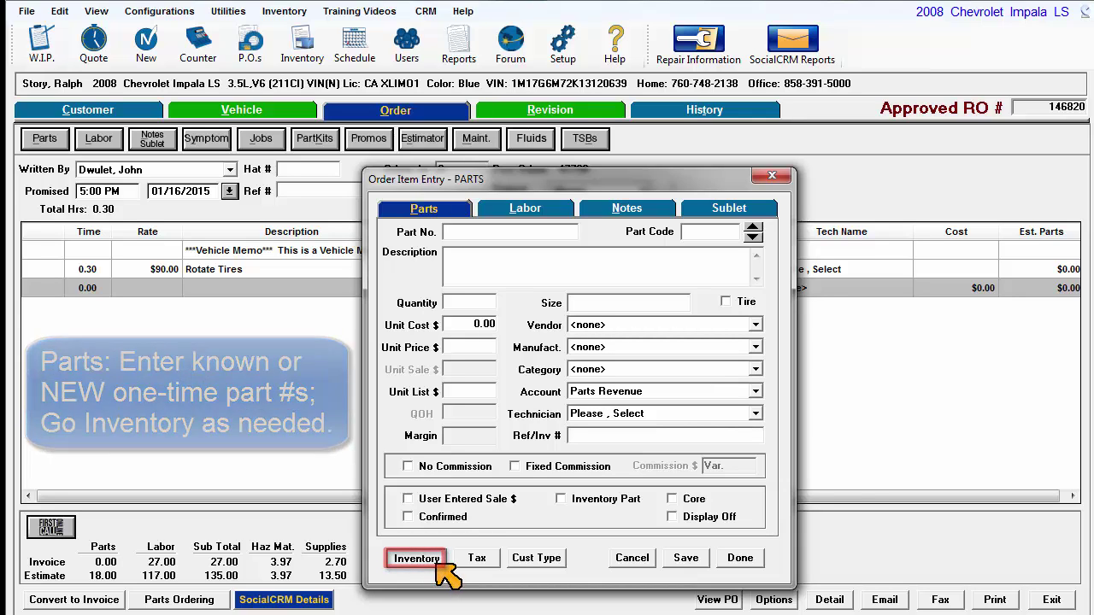
click(436, 564)
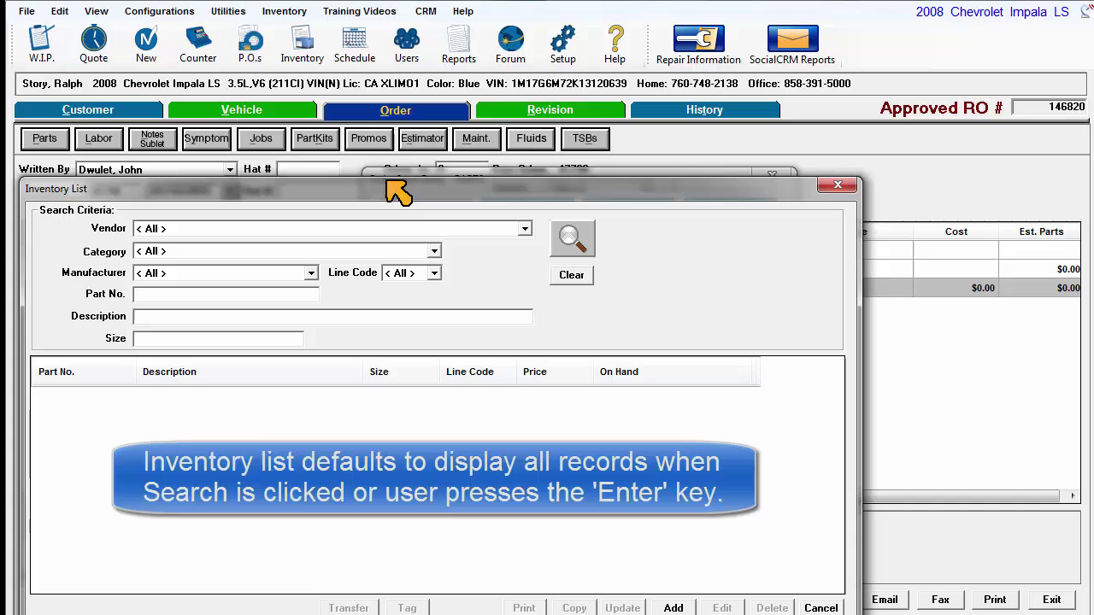
drag(387, 187, 381, 136)
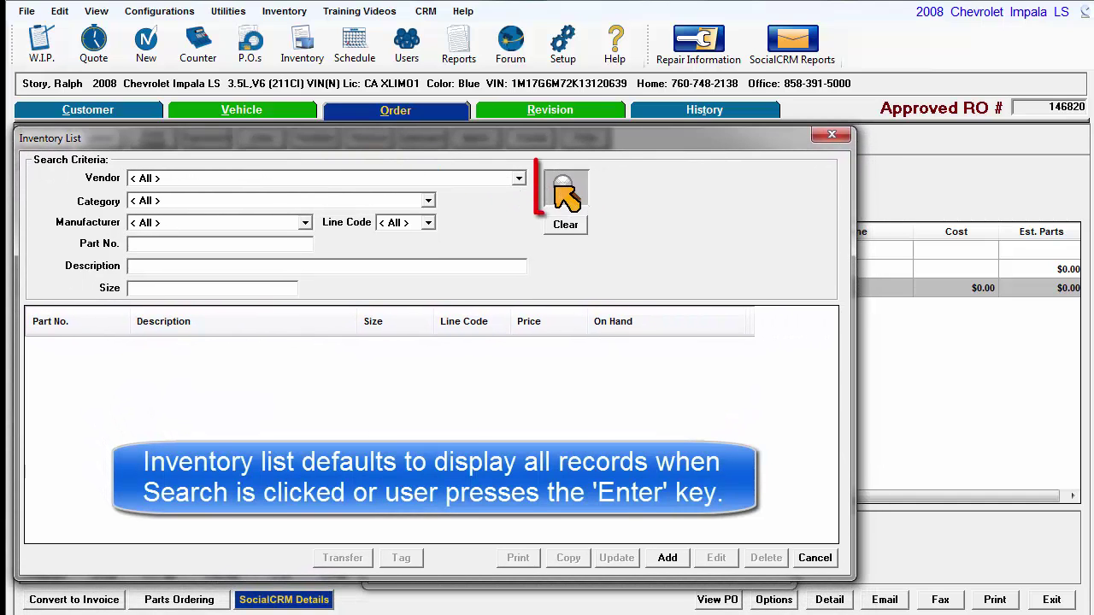
click(562, 188)
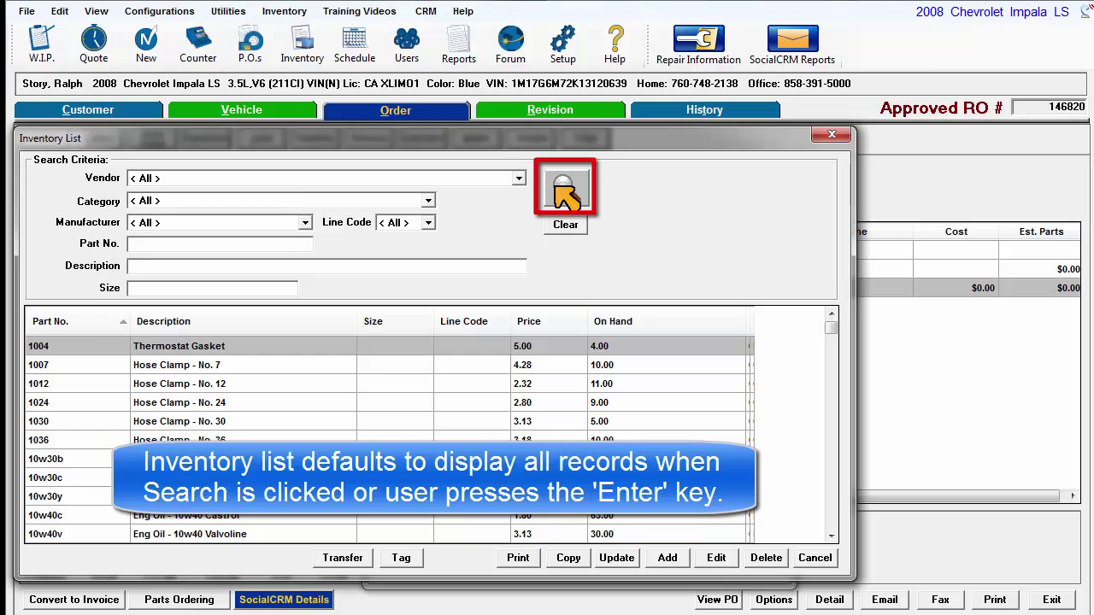
Step: Search for part numbers starting with vs and transfer the valve stem vs123 to the order item entry
click(565, 227)
click(234, 244)
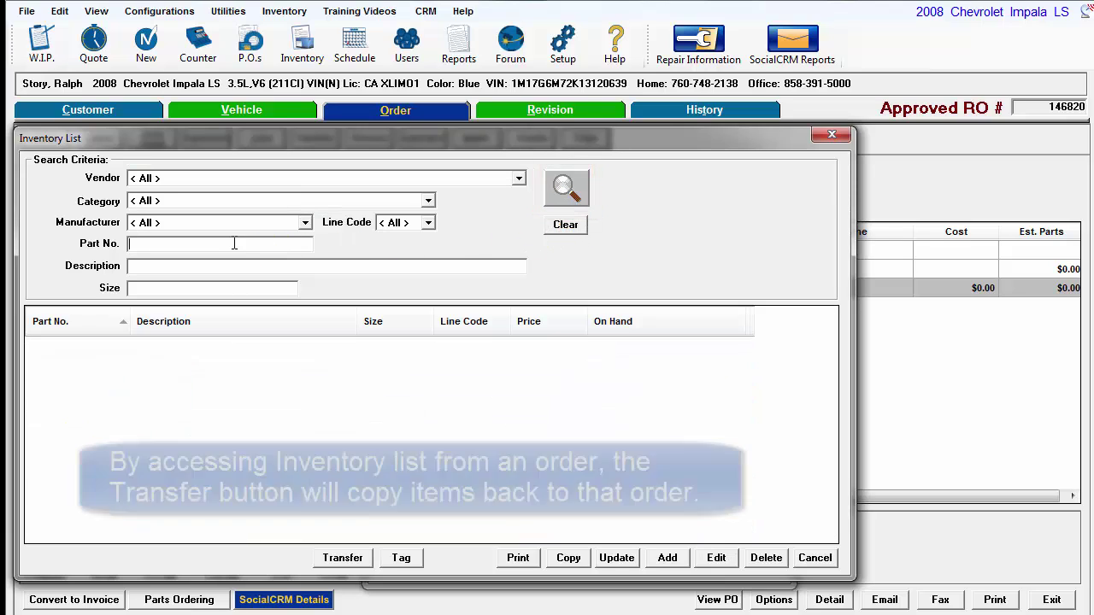
text(vs)
key(Return)
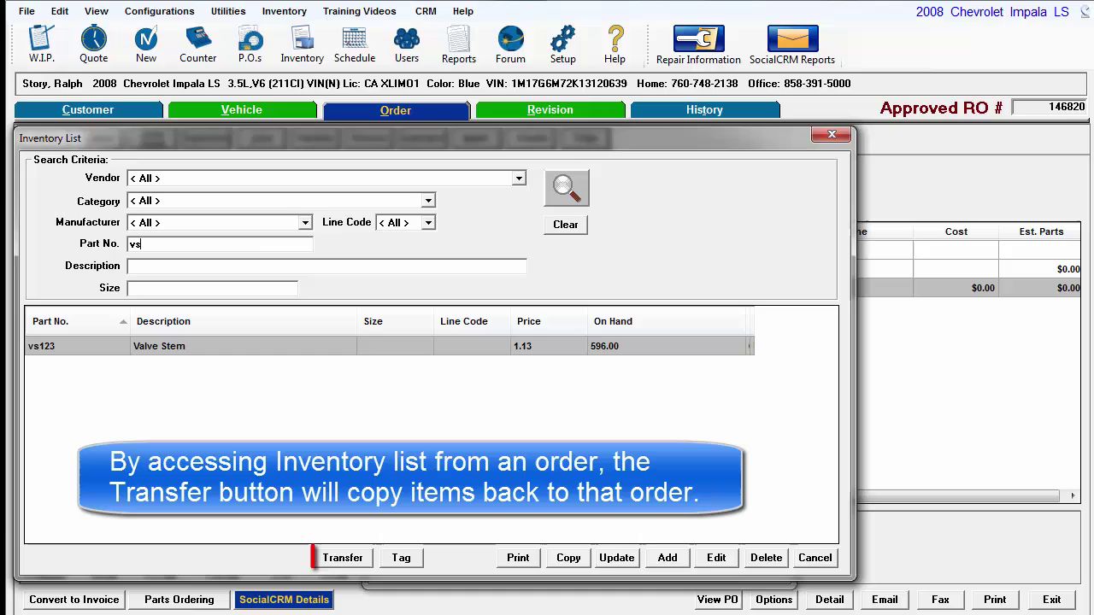
click(342, 558)
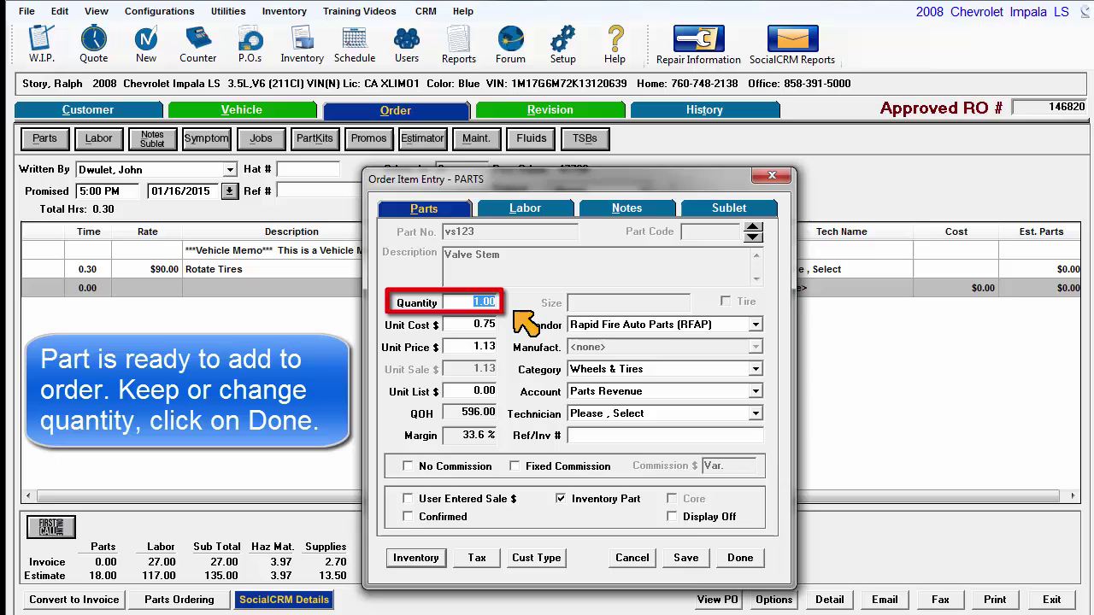
Step: Set the valve stem's quantity to 4 and add the part to the order
text(4)
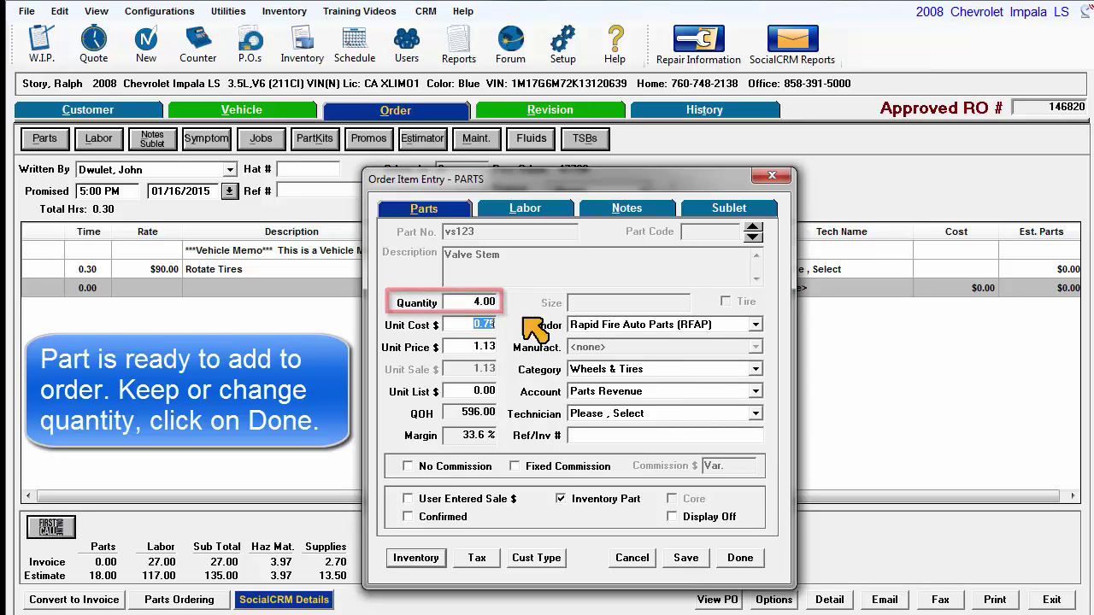
click(740, 558)
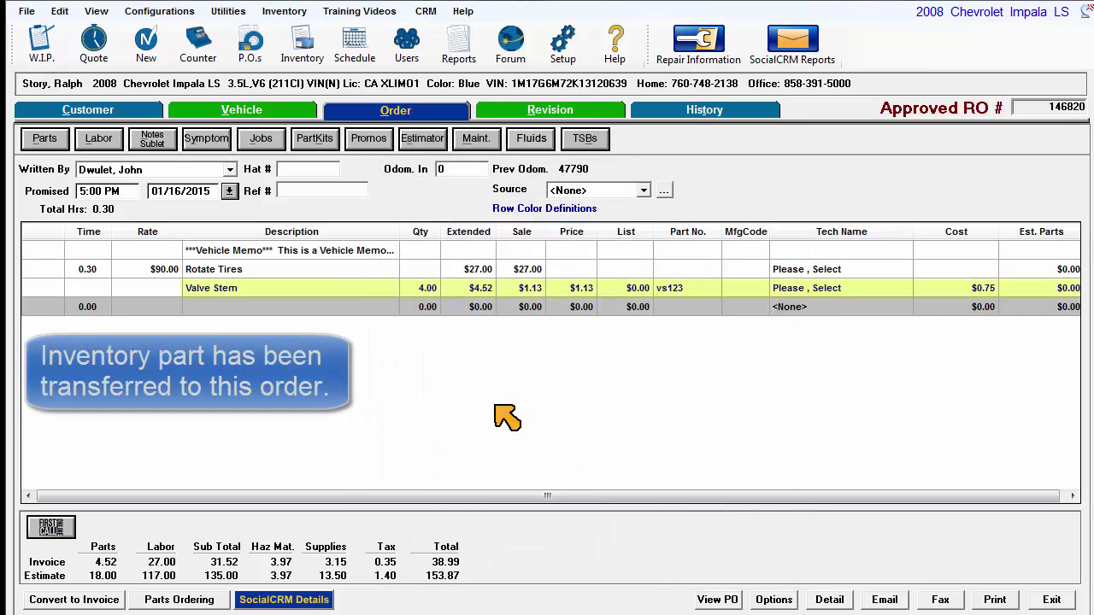
click(342, 288)
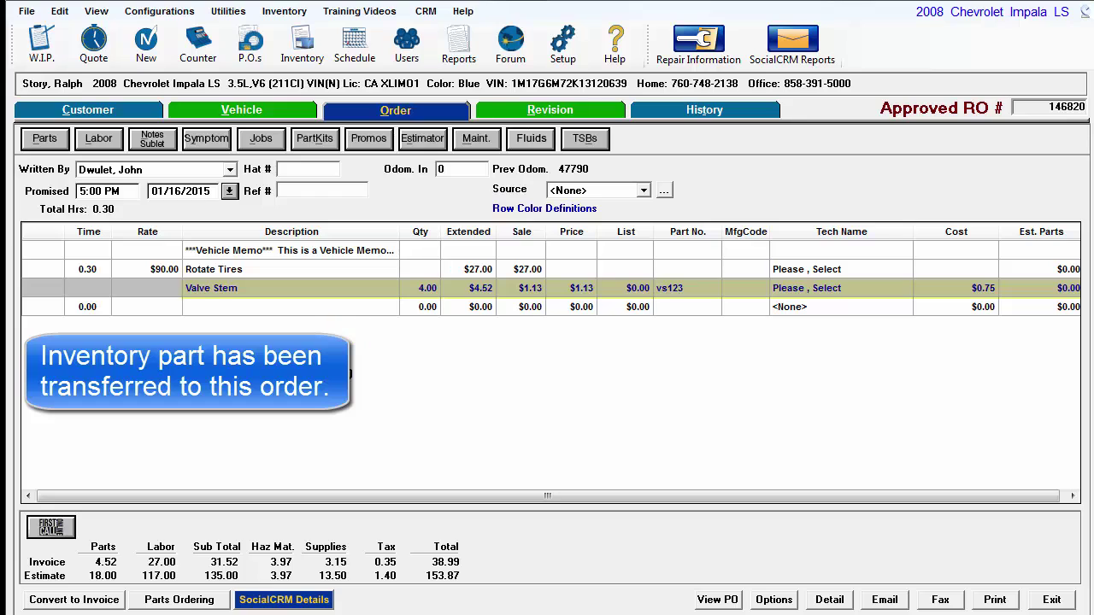